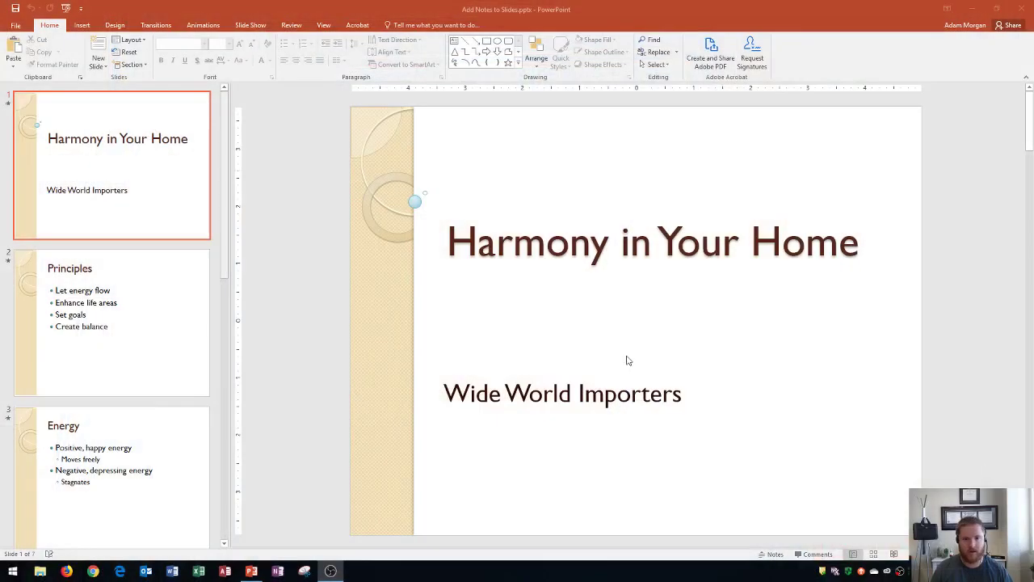
Step: Bring the PowerPoint window showing the 'Harmony in Your Home' title slide into focus
left_click(493, 319)
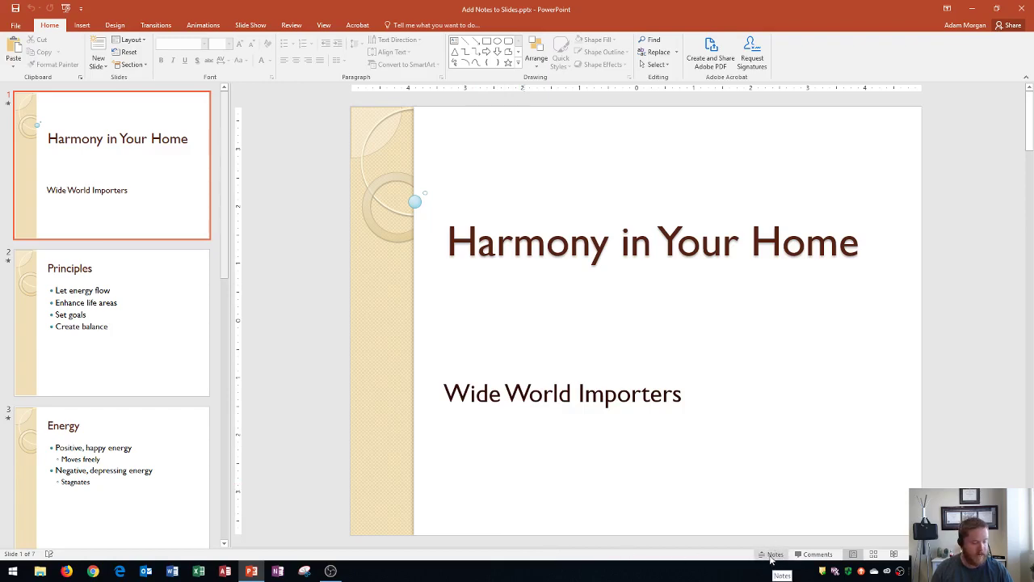
Step: Open the notes pane and type 'Welcome and introductions', 'Logistics' and 'Establish Know' on separate lines
left_click(772, 556)
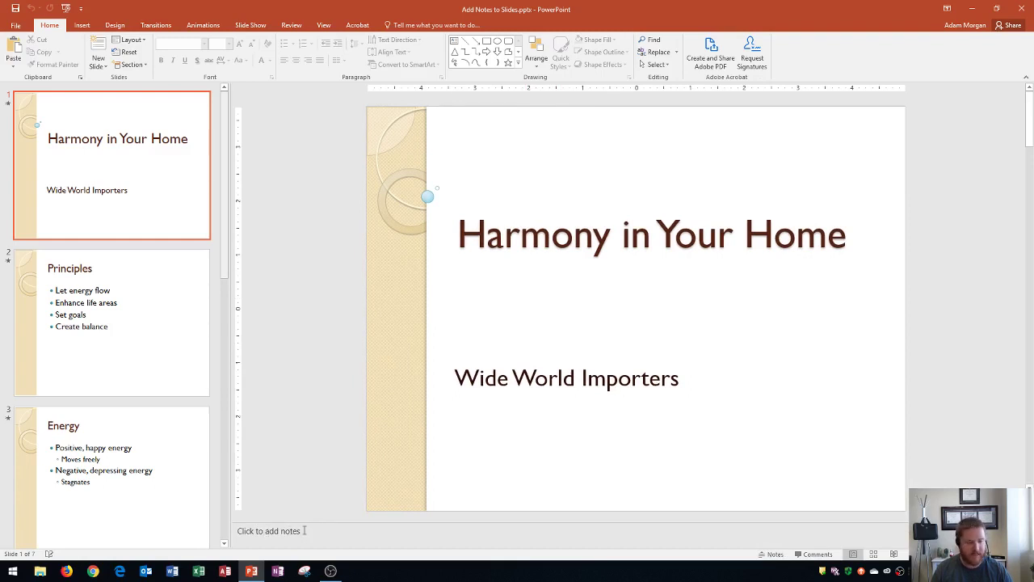
left_click(304, 530)
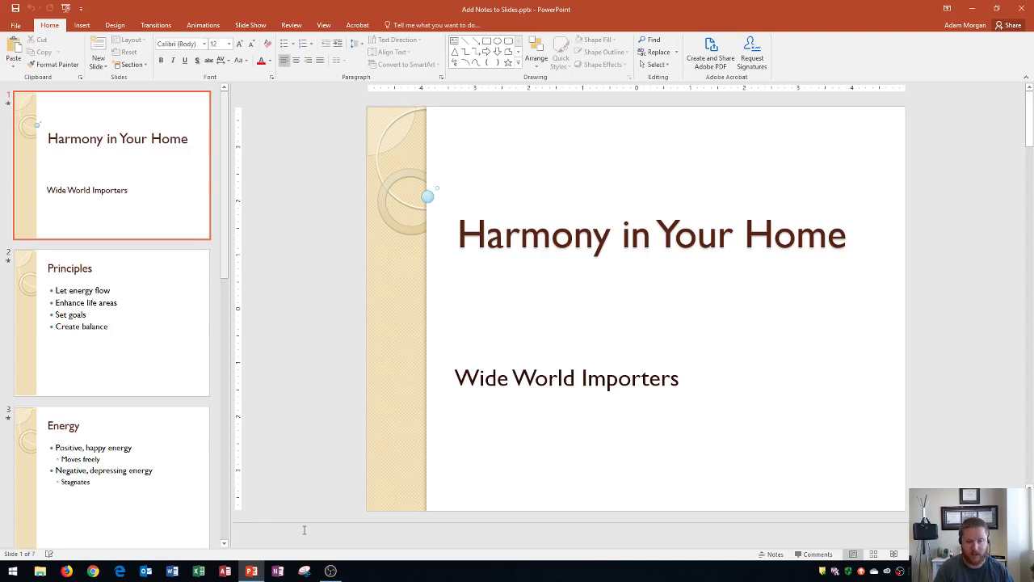
type("Welcome")
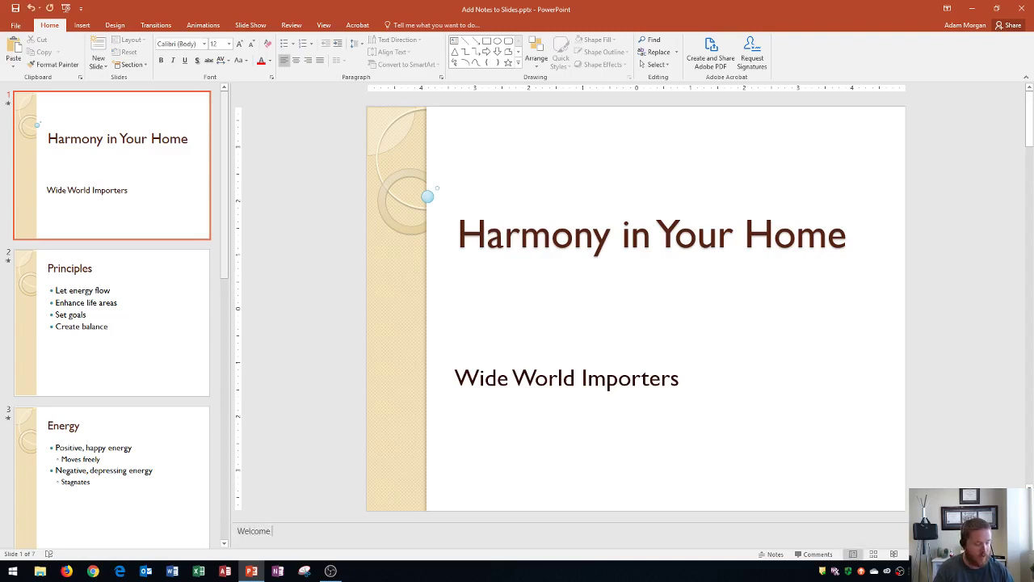
type(" and introductions")
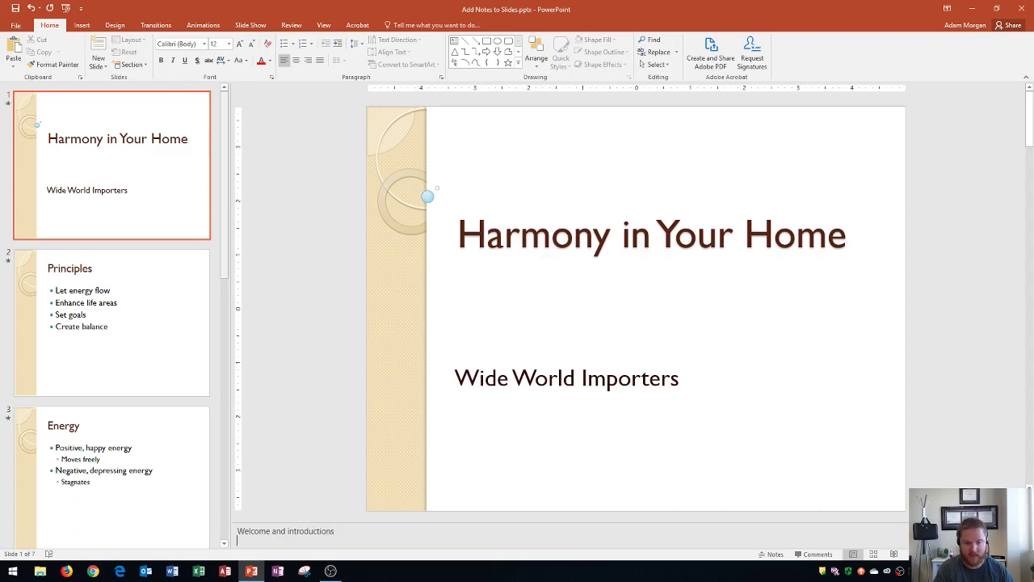
key("Return")
type("Logistic")
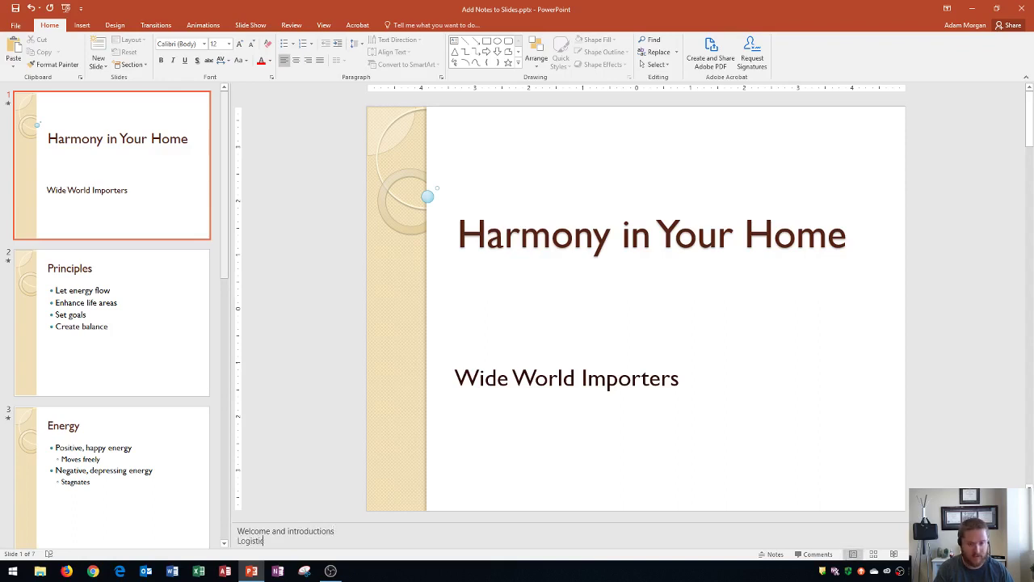
type("s")
key("Return")
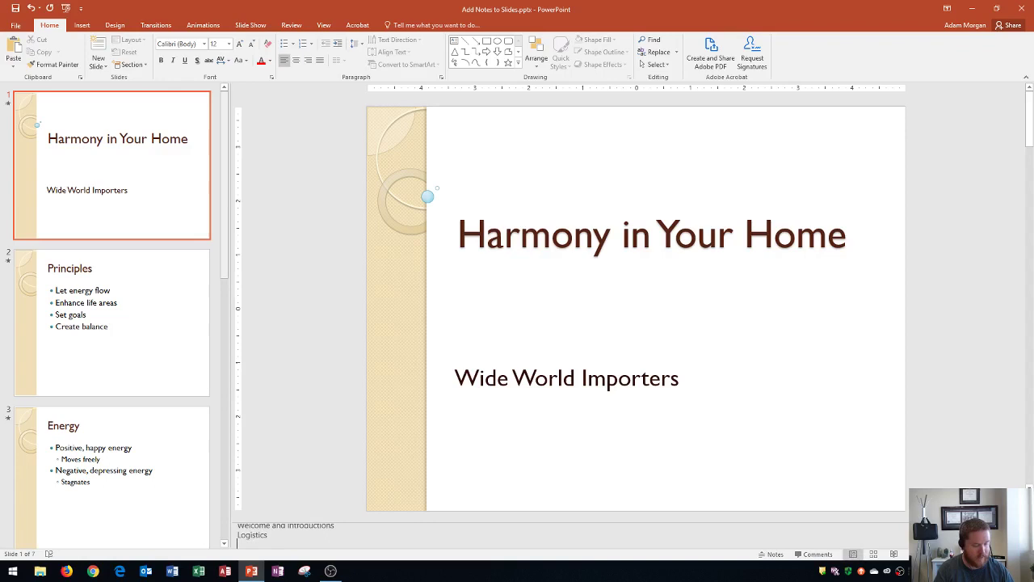
type("Establis")
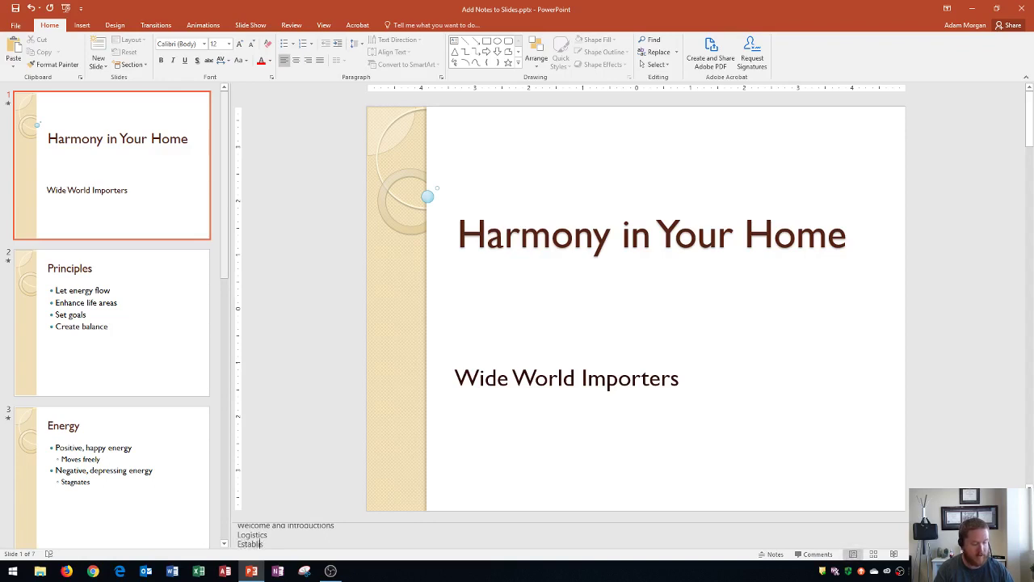
type("h Knowledge level")
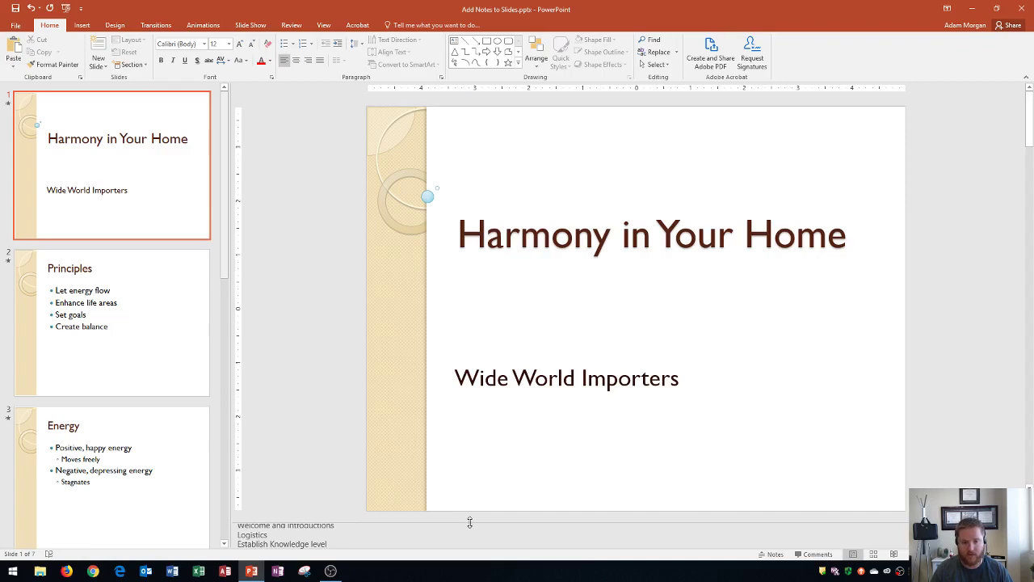
Step: Enlarge the notes area, then settle on slide 2, 'Principles', with its empty notes showing
mouse_move(470, 523)
left_mouse_down()
mouse_move(469, 510)
mouse_move(469, 535)
mouse_move(468, 513)
left_mouse_up()
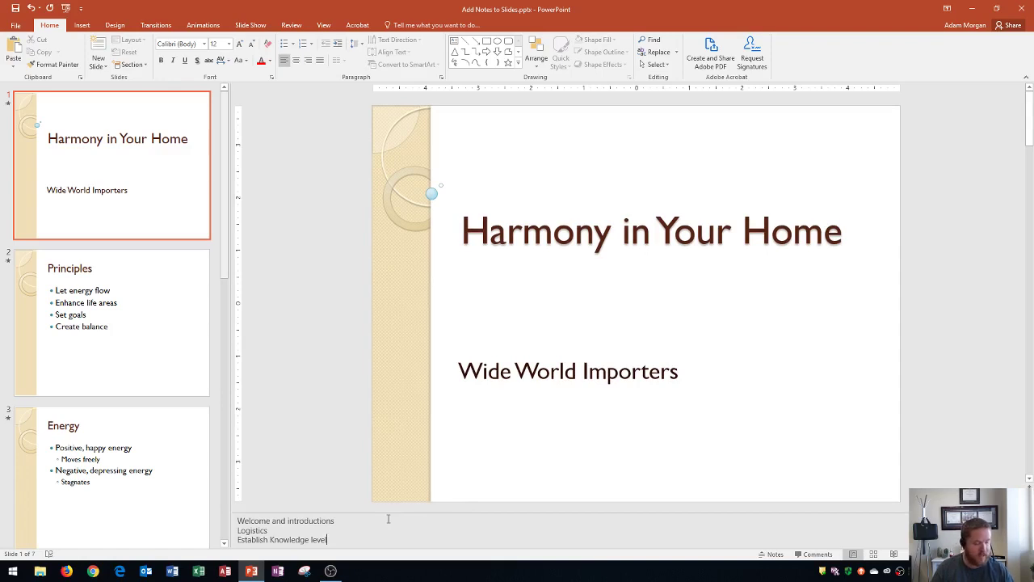
left_click(92, 306)
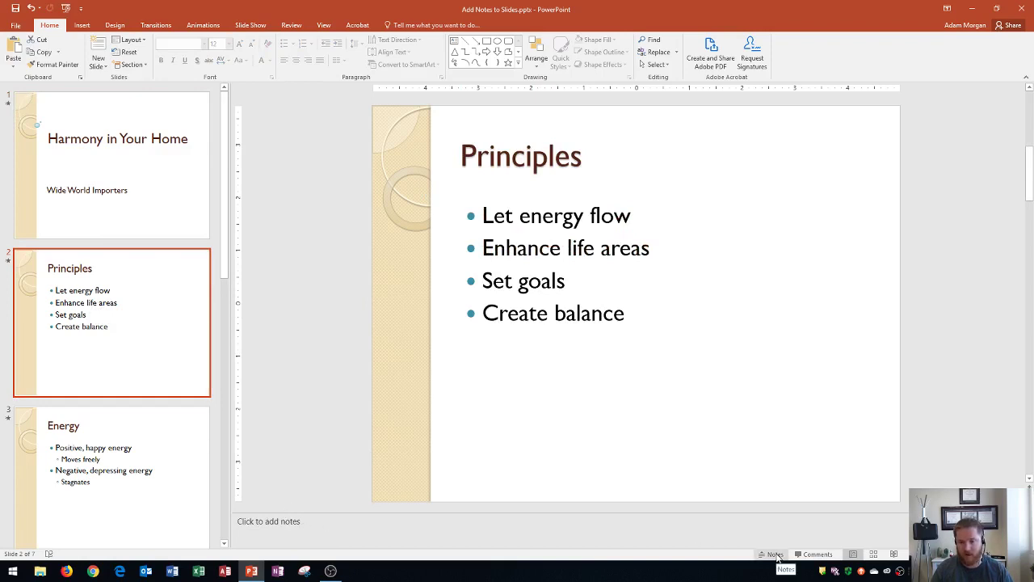
left_click(777, 556)
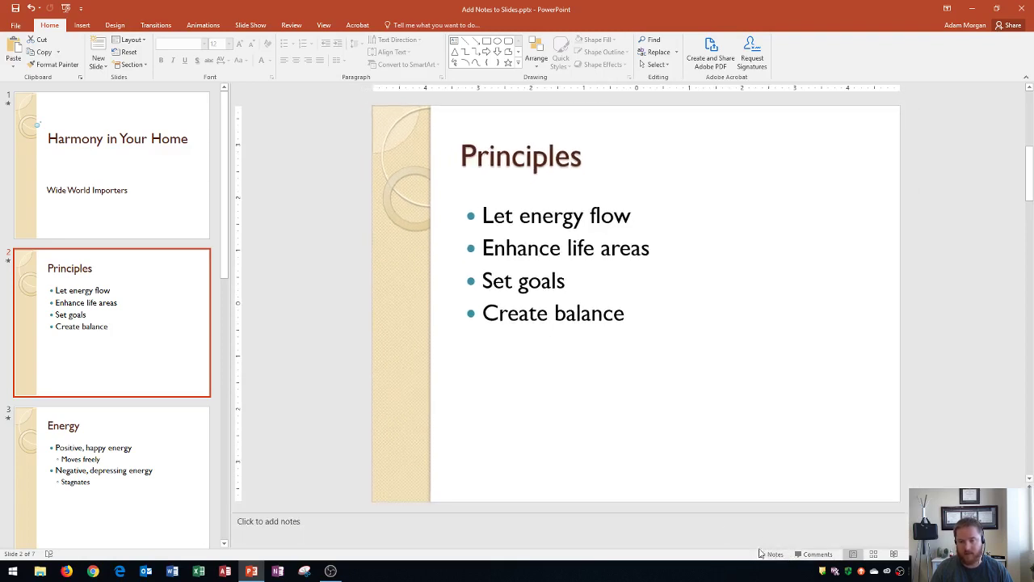
left_click(134, 198)
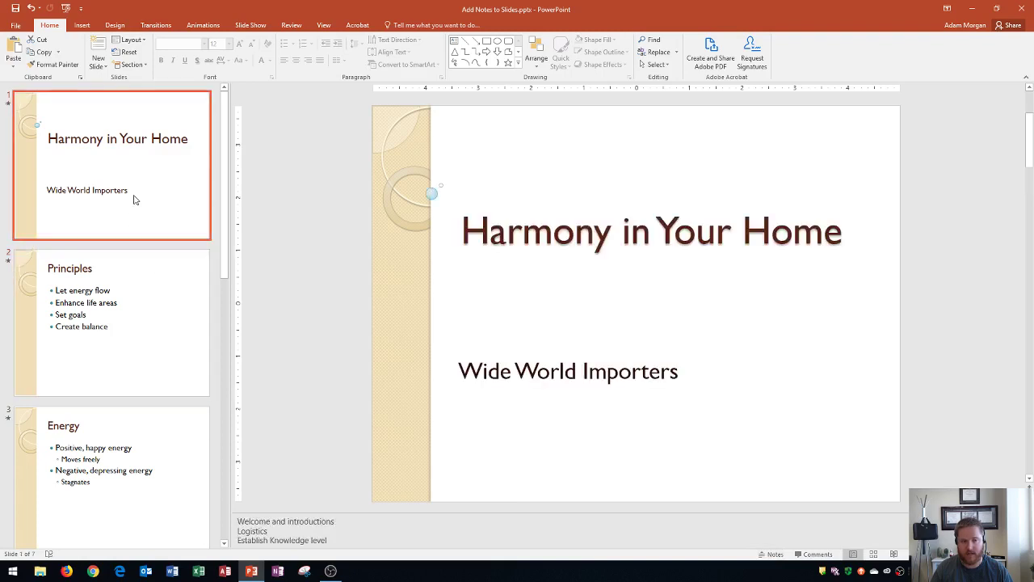
left_click(173, 348)
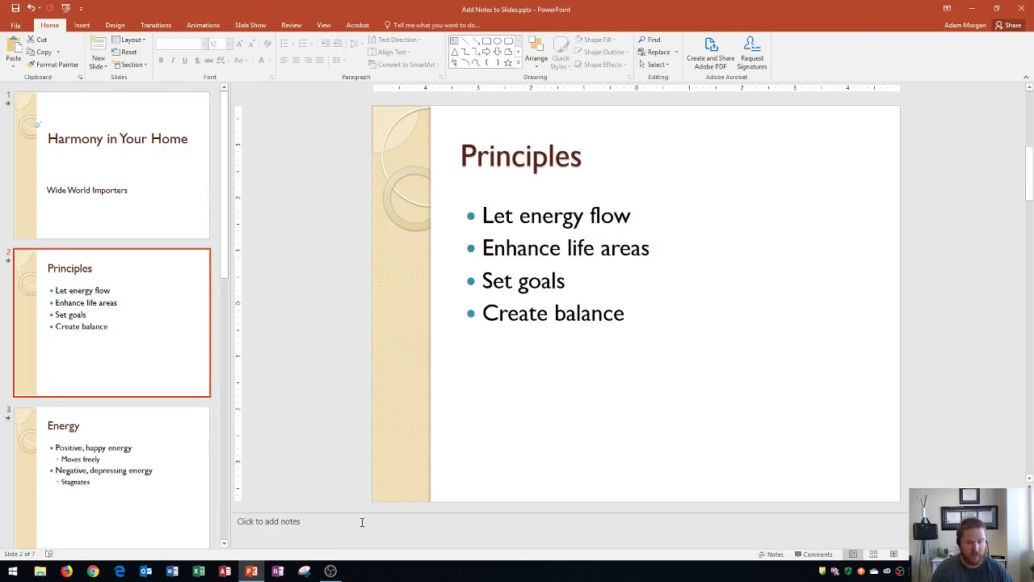
Step: Type 'Talk about the main concepts.' in slide 2's notes and 'Complementary energies' in slide 3's notes
left_click(362, 522)
type("Talk")
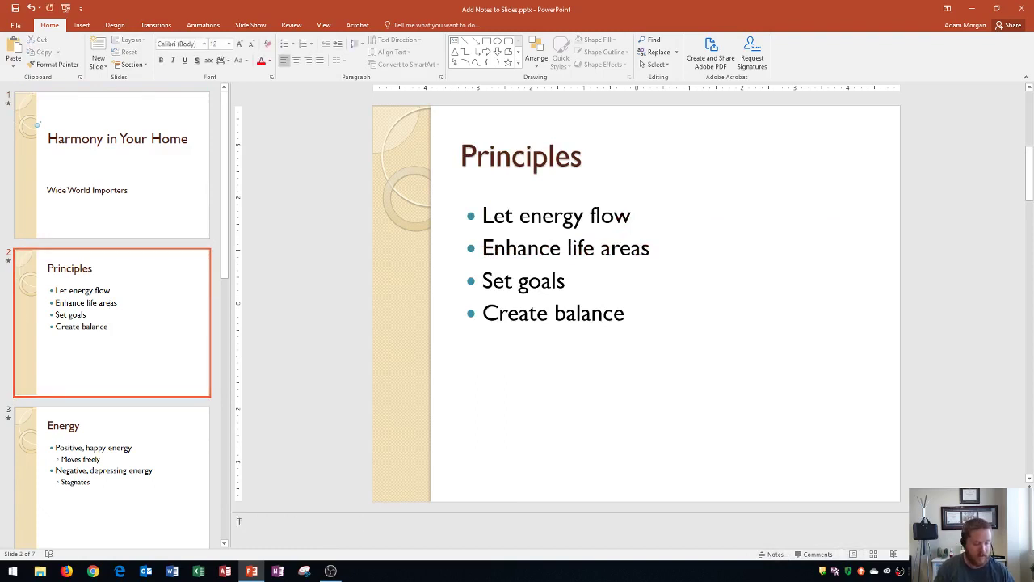
type(" abou")
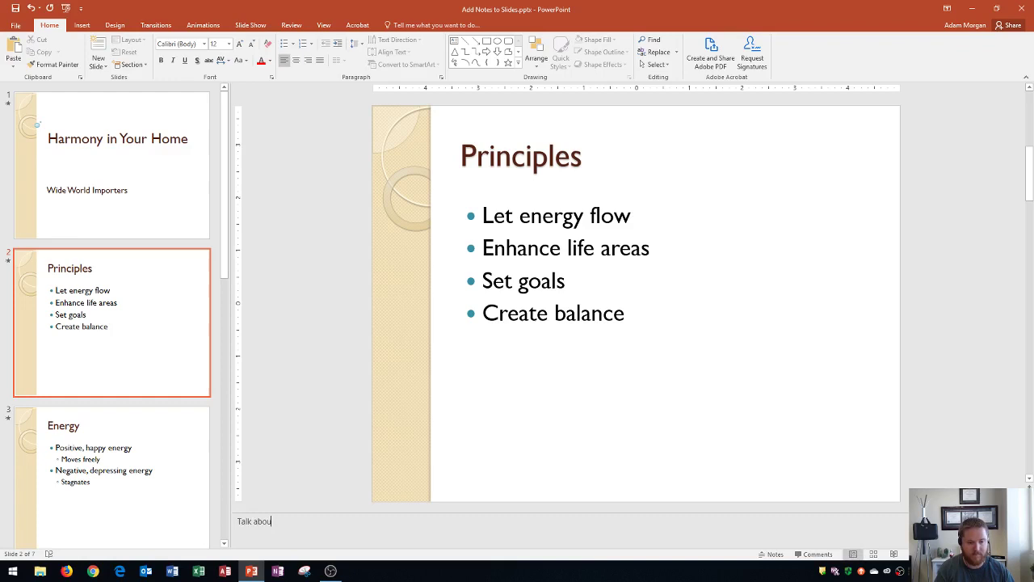
type("t the main concep")
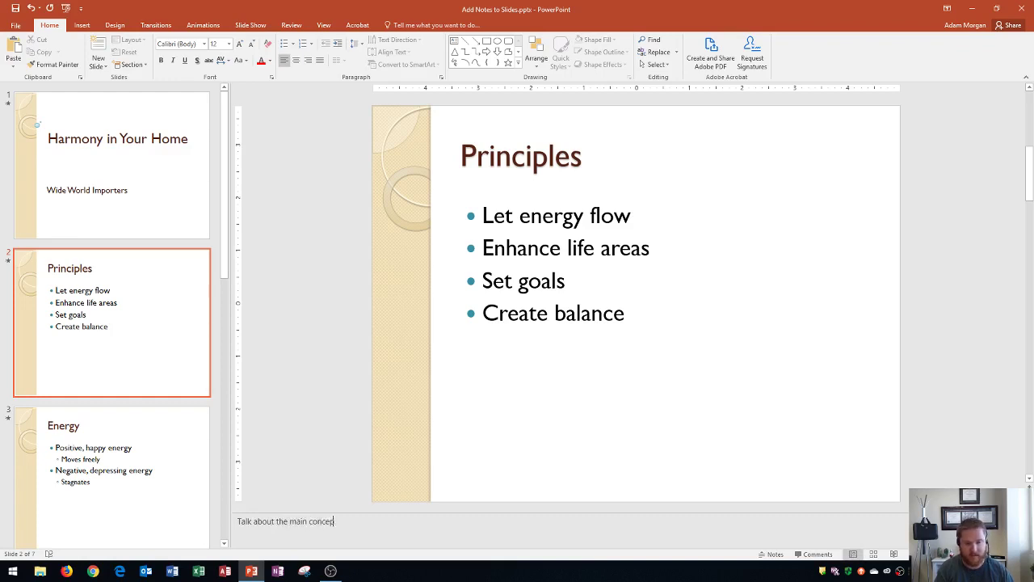
type("ts.")
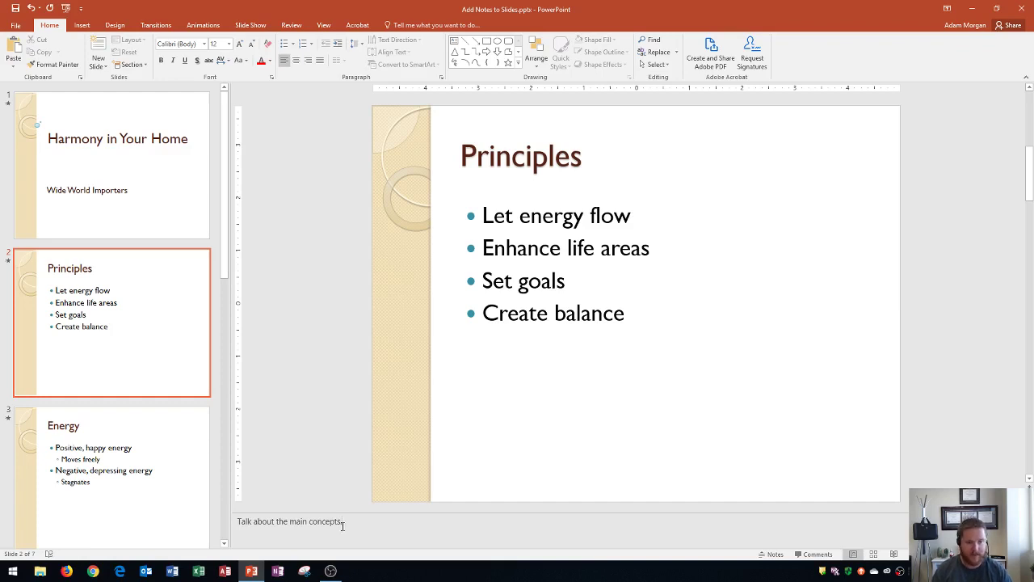
left_click(103, 466)
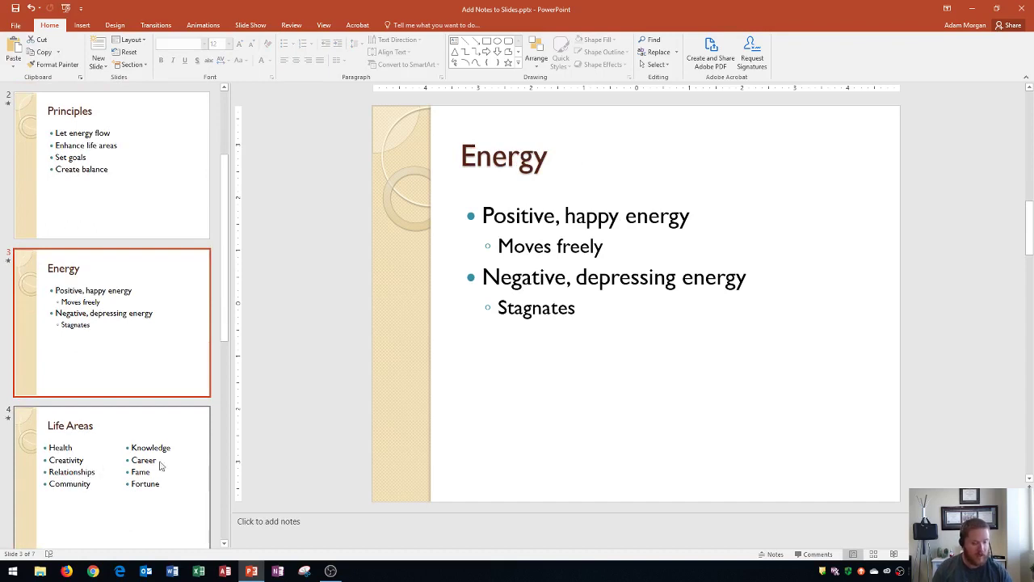
left_click(330, 528)
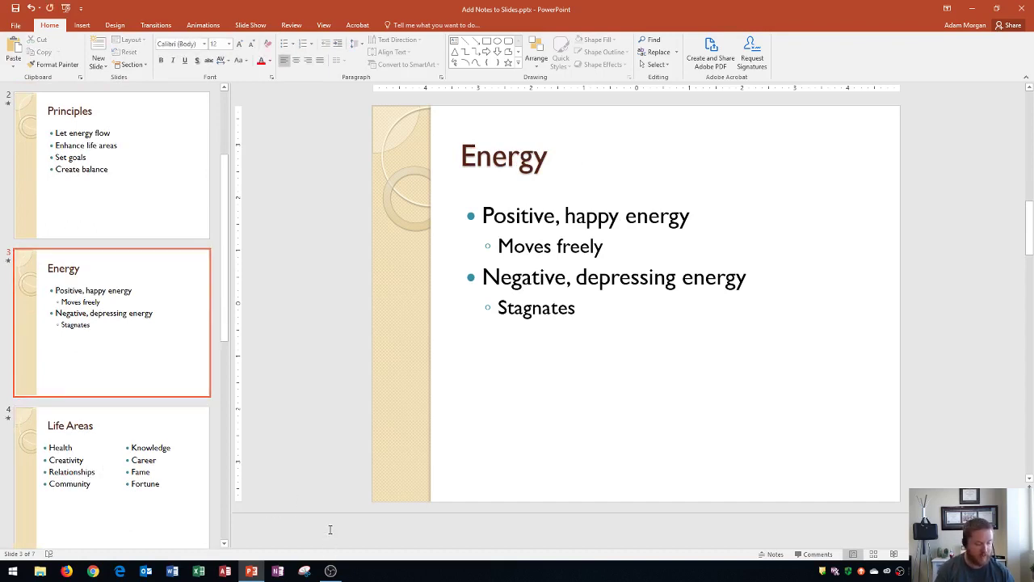
type("Conplementary ")
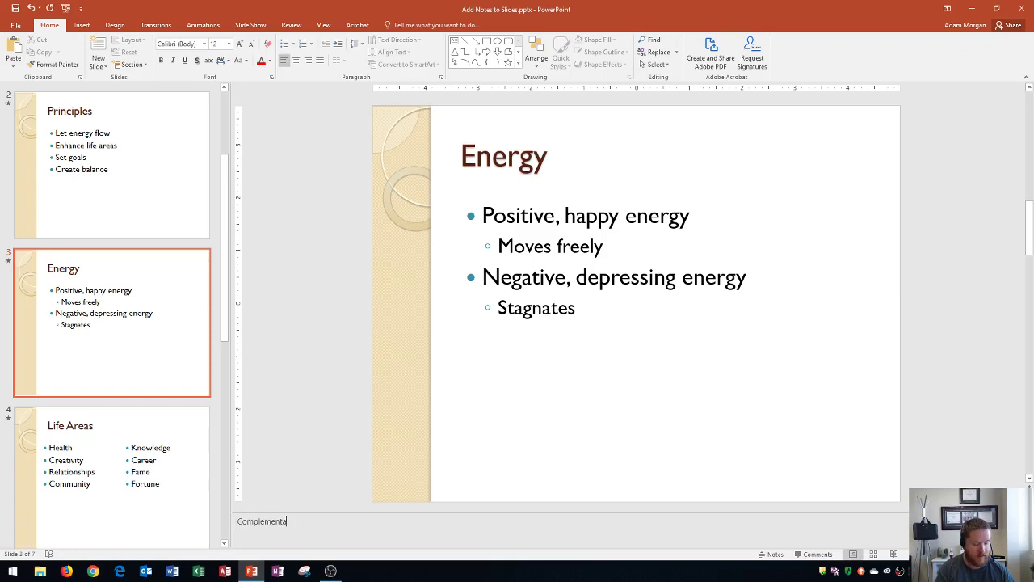
type("enter")
key("BackSpace")
key("BackSpace")
key("BackSpace")
type("ergies")
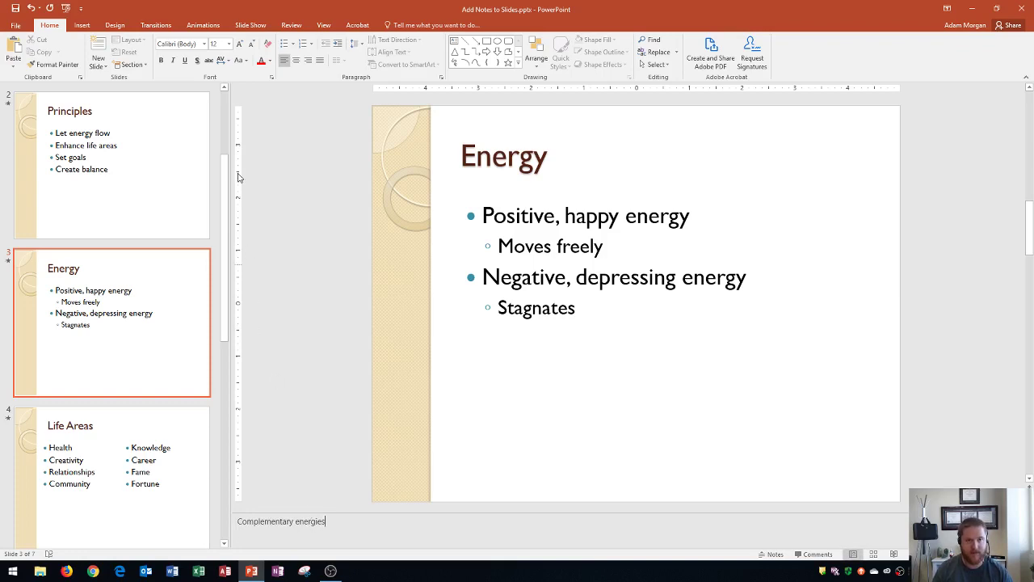
Step: Switch the Energy slide to Notes Page view from the View tab
left_click(323, 24)
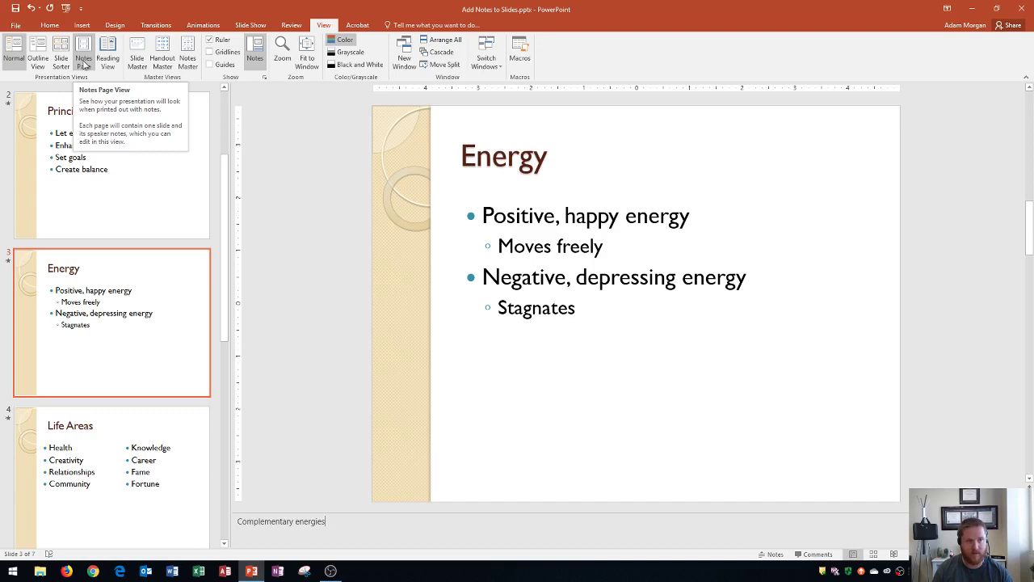
left_click(84, 63)
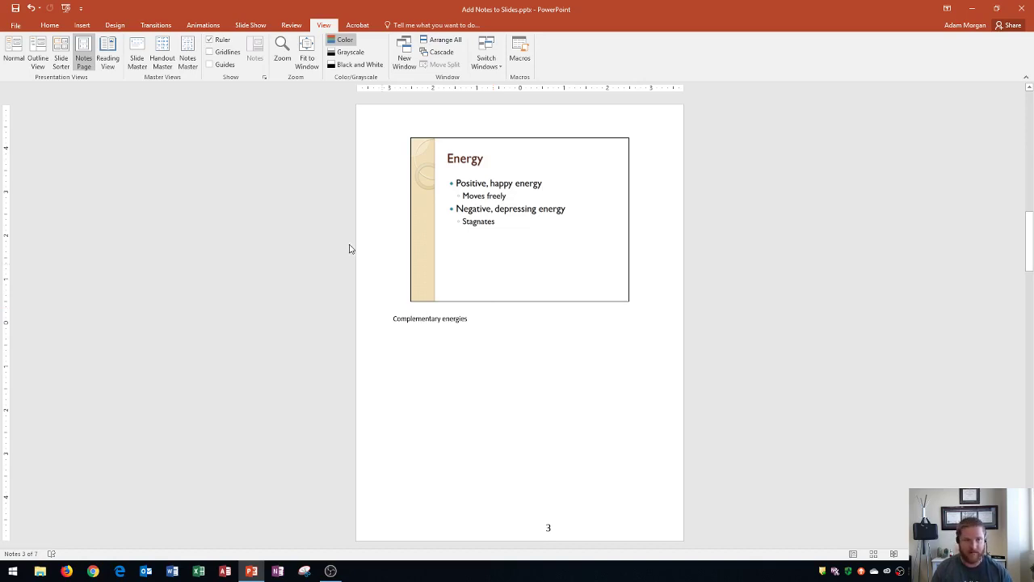
Step: Insert YinYang.png from the Desktop below the 'Complementary energies' note, then scroll to the Life Areas page
left_click(81, 26)
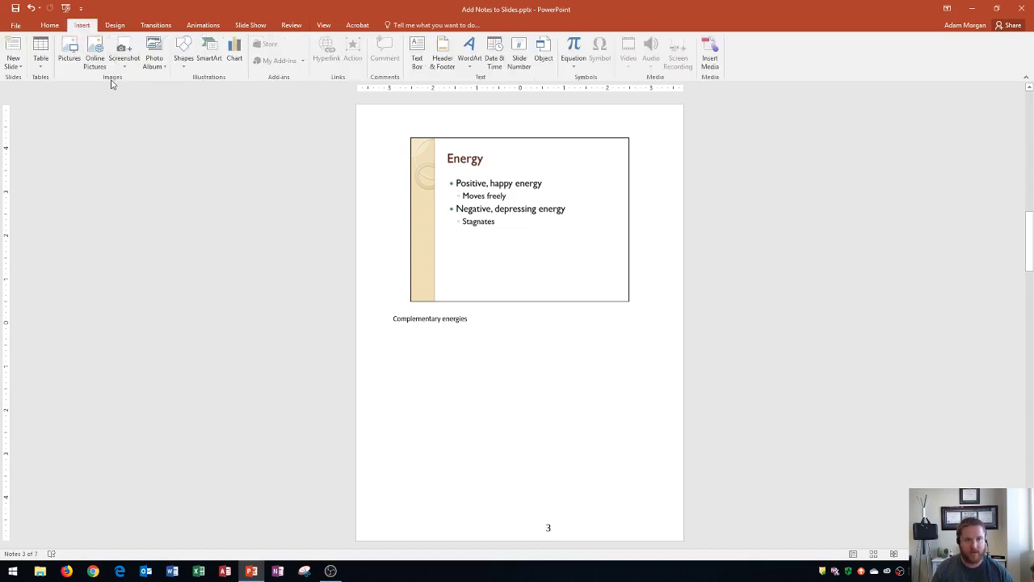
left_click(70, 53)
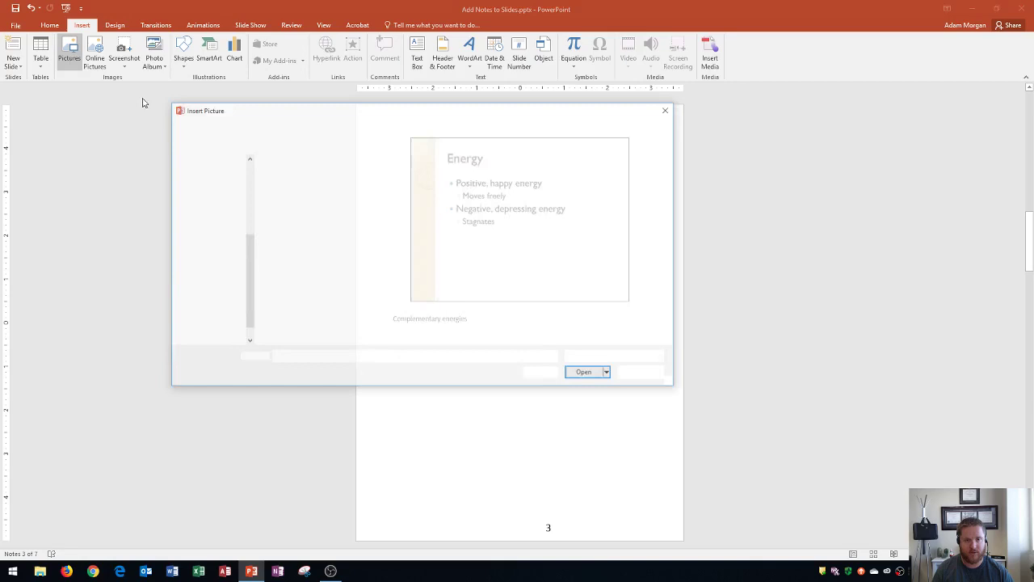
left_click(208, 242)
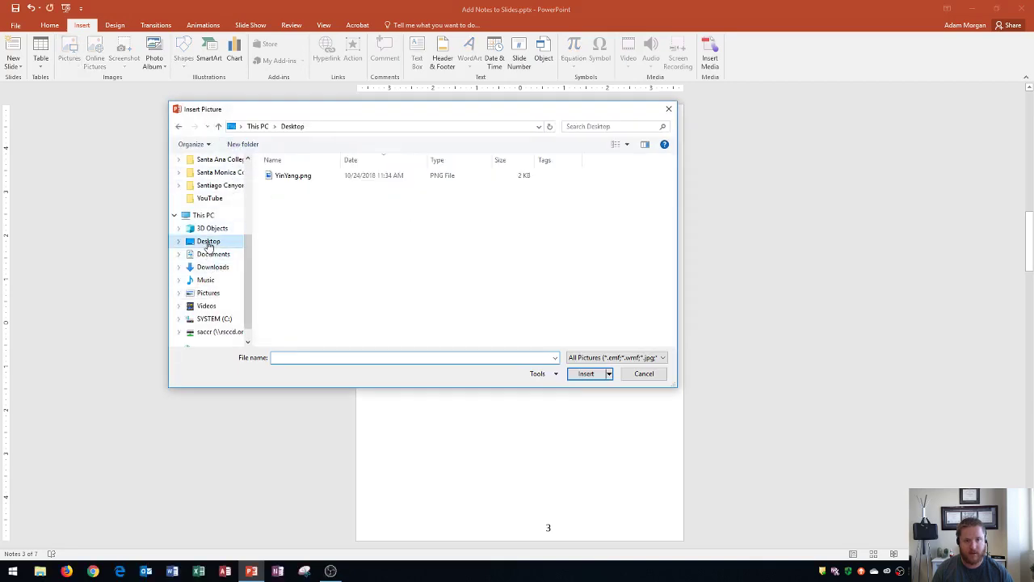
double_click(292, 179)
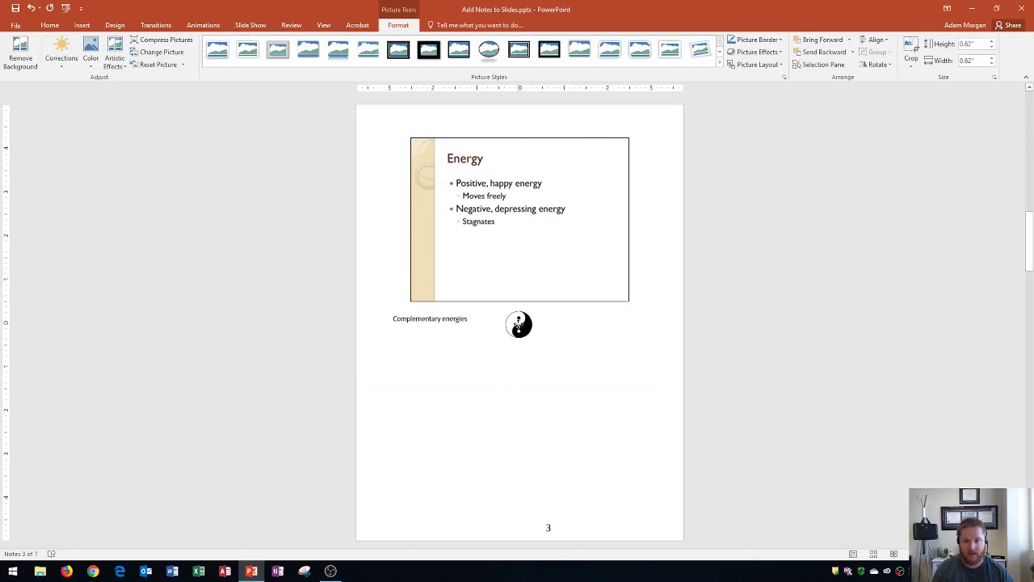
left_click_drag(519, 322, 424, 347)
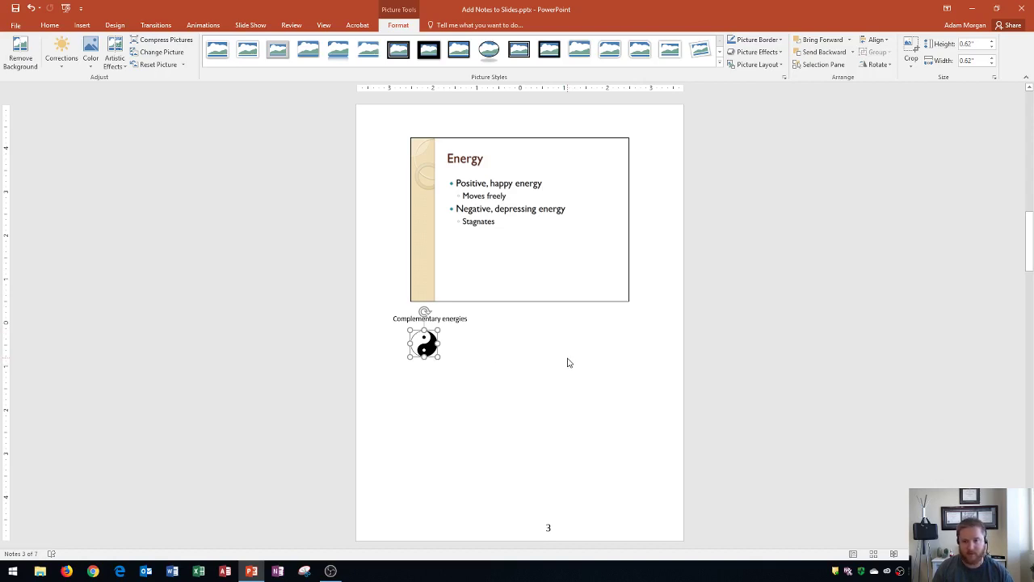
scroll(570, 349, "down", 1)
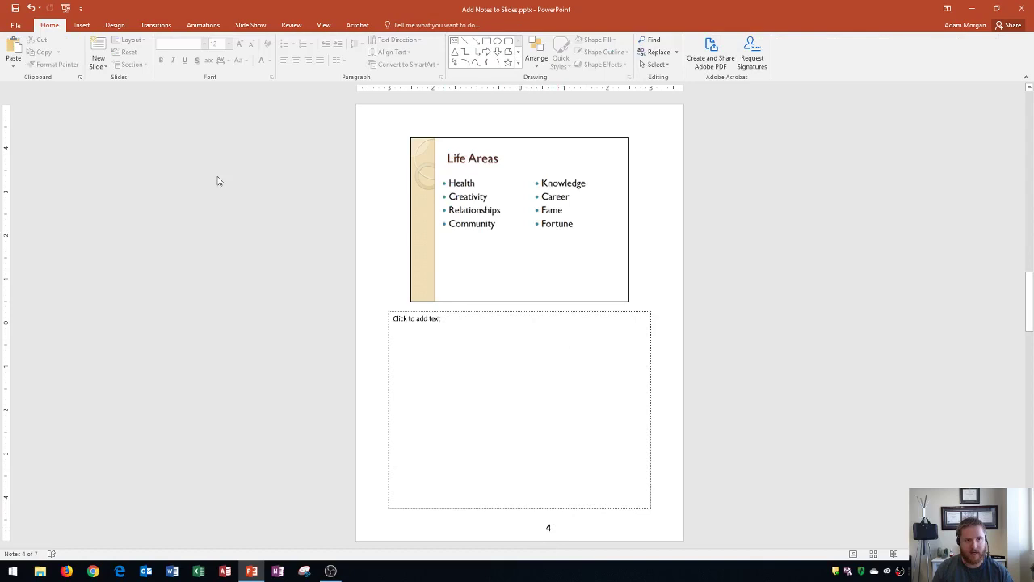
Step: Insert the Hierarchy List layout from SmartArt's Hierarchy category onto the Life Areas notes page
left_click(82, 26)
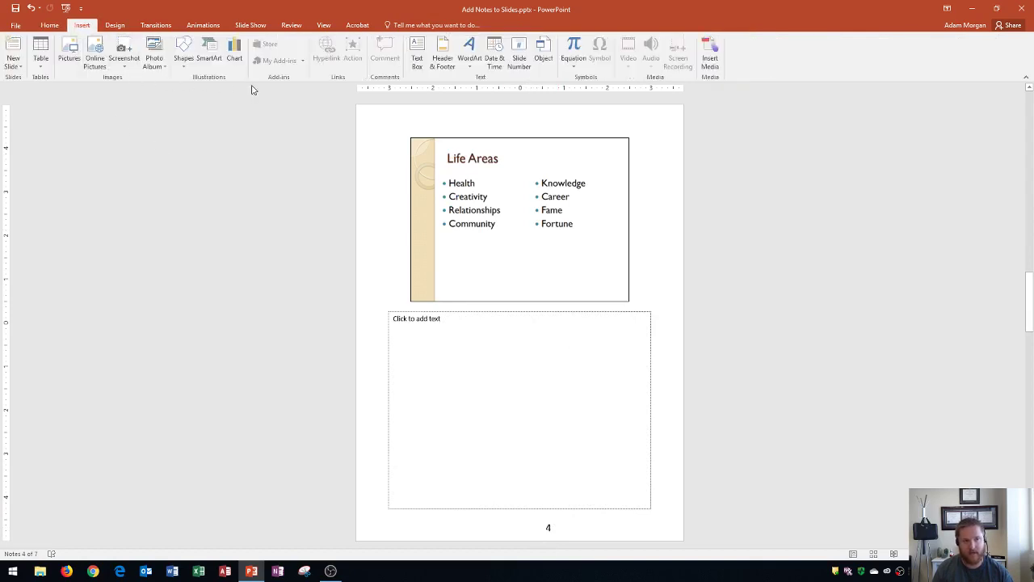
left_click(209, 60)
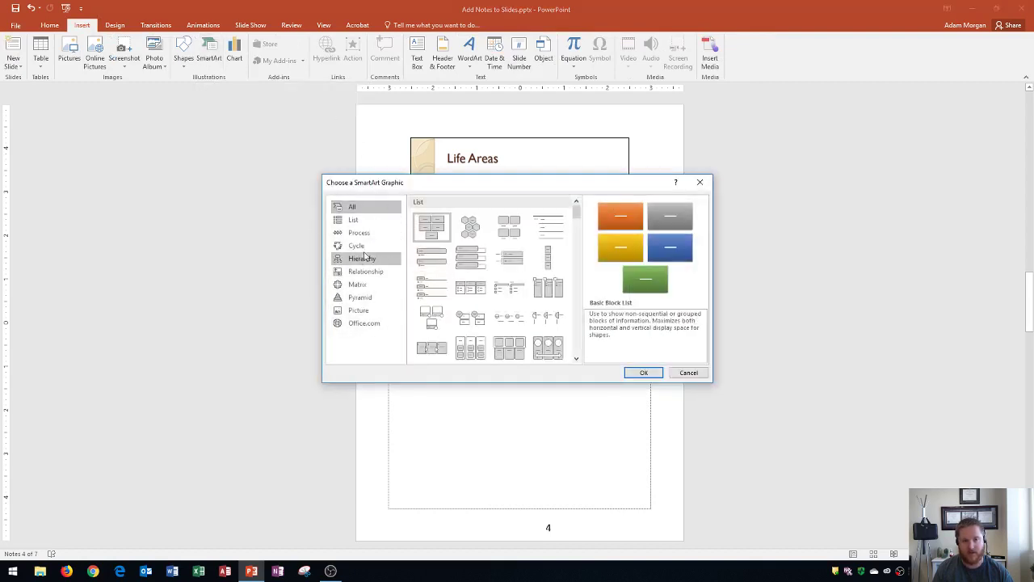
scroll(473, 258, "down", 3)
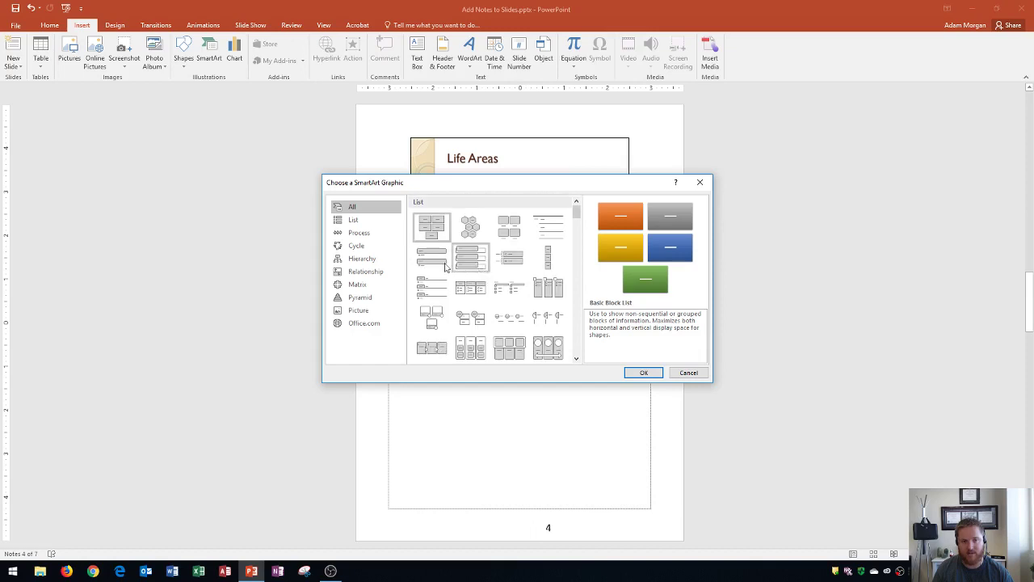
left_click(351, 259)
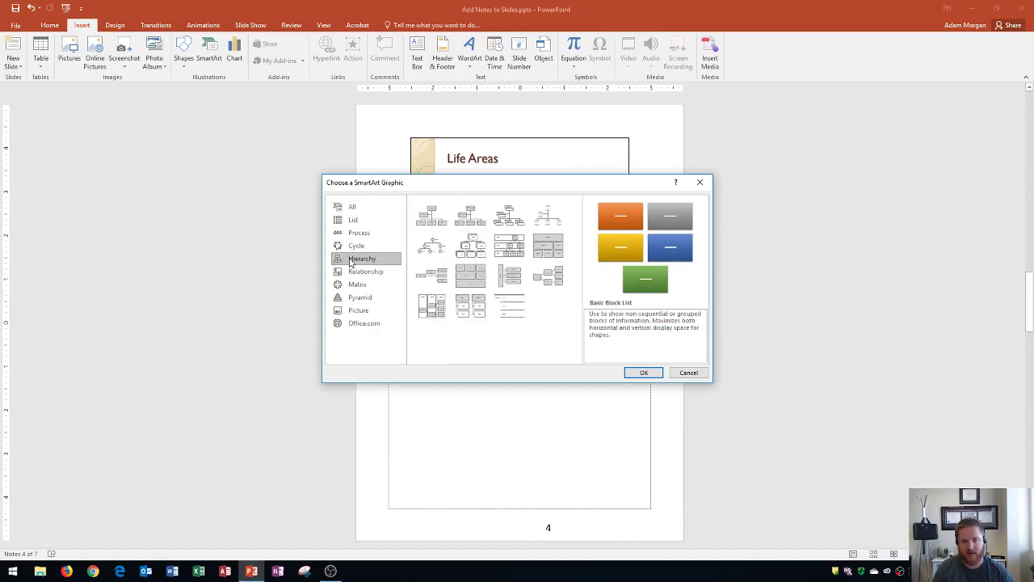
left_click(480, 308)
left_click(644, 372)
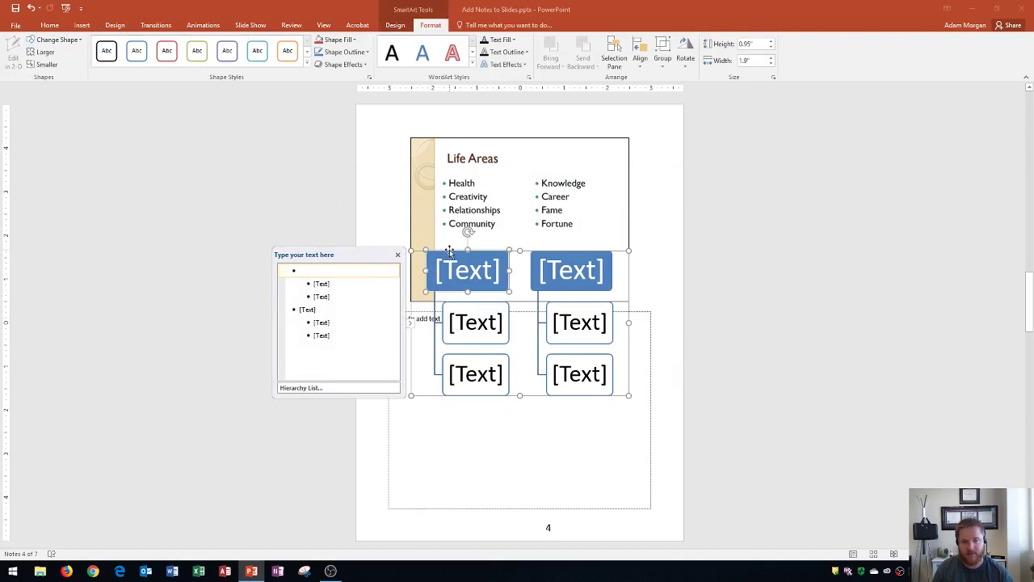
Step: Drag the Hierarchy List graphic down into the notes placeholder below the slide image
left_click_drag(450, 252, 449, 326)
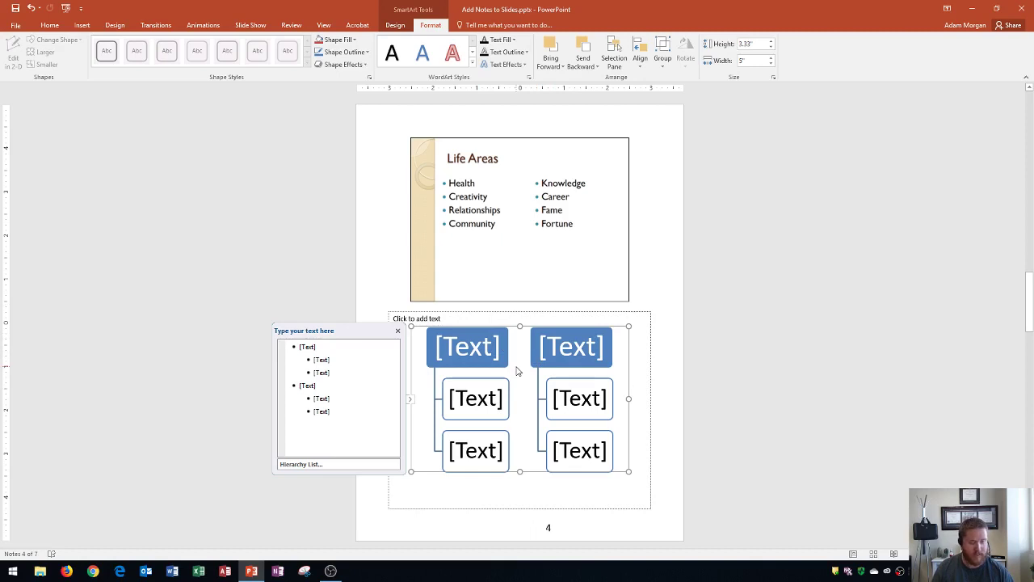
left_click(323, 25)
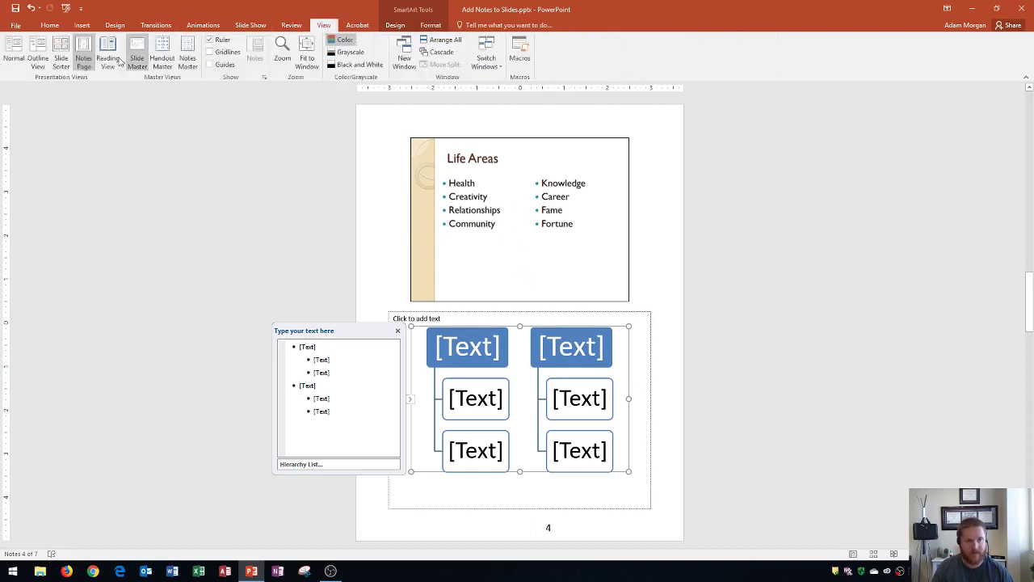
Step: Return to Normal view, check the Energy notes, then show slide 4 'Life Areas' with a smaller notes pane
left_click(14, 57)
scroll(81, 166, "up", 2)
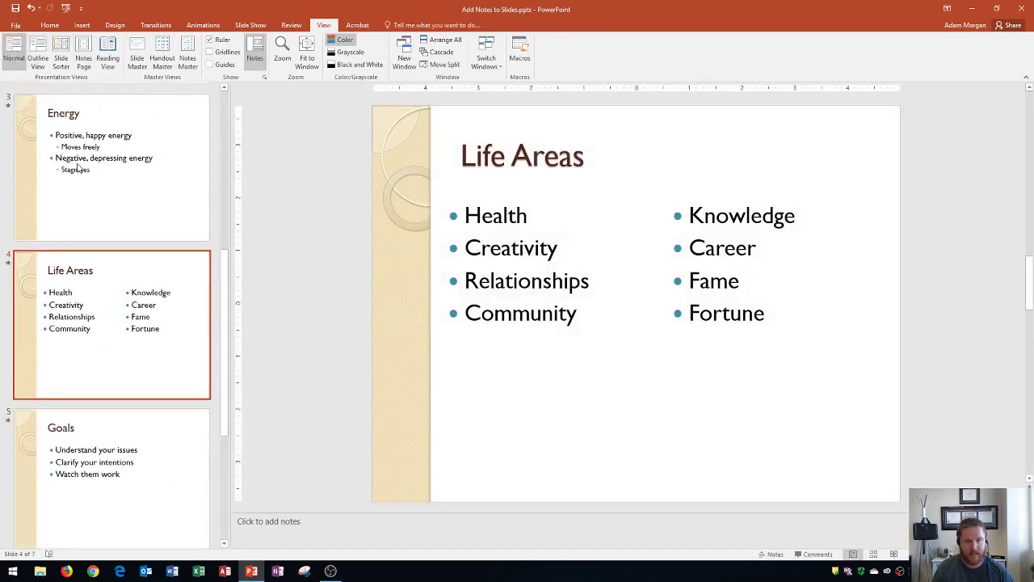
left_click(77, 167)
left_click_drag(470, 513, 473, 421)
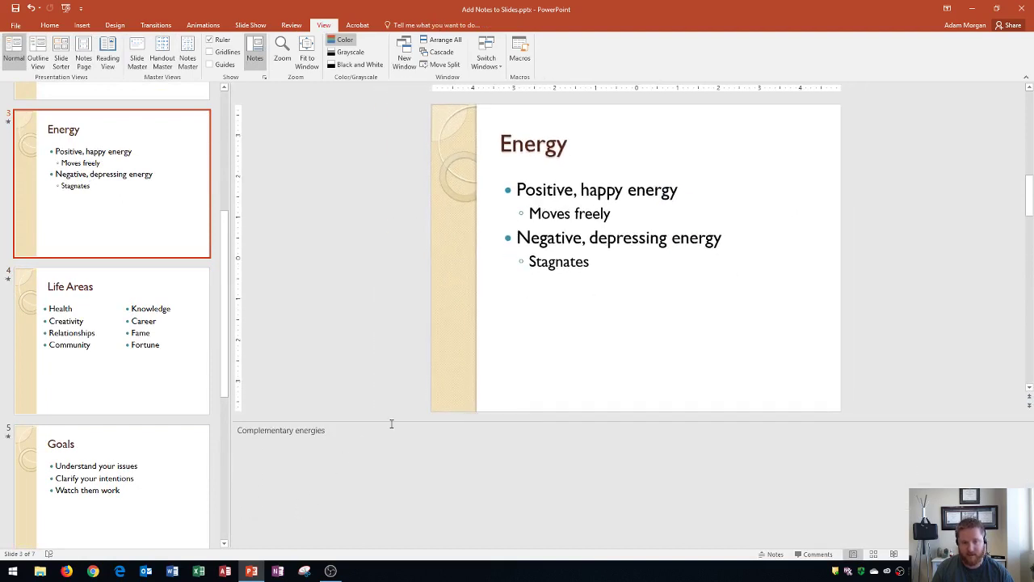
key("Page_Down")
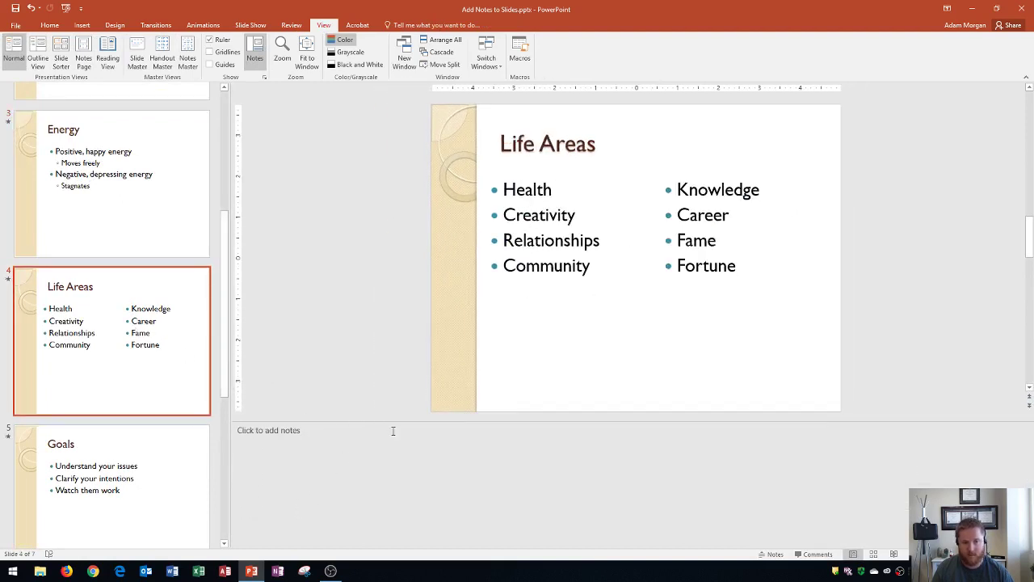
left_click(455, 423)
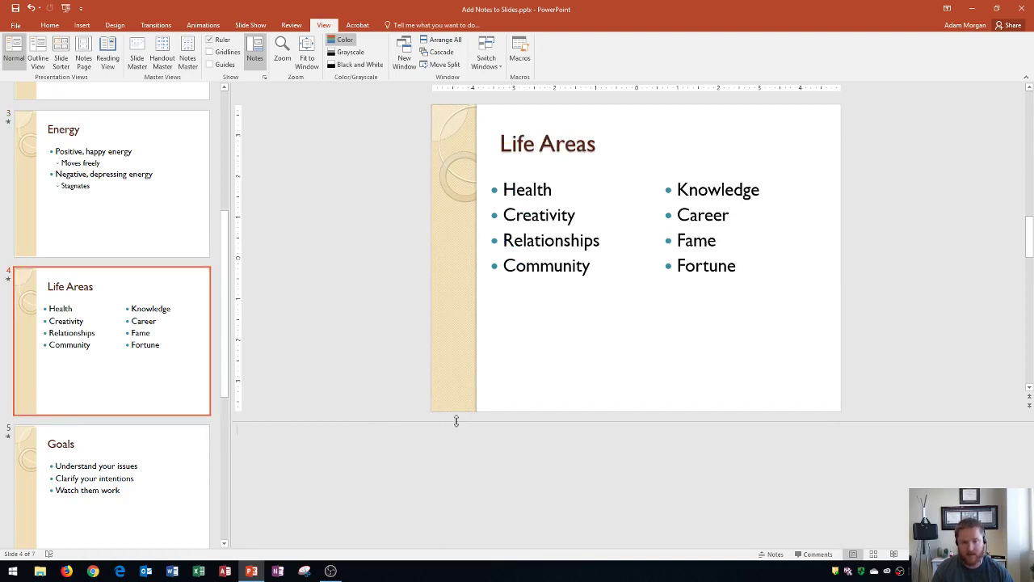
left_click_drag(455, 421, 455, 524)
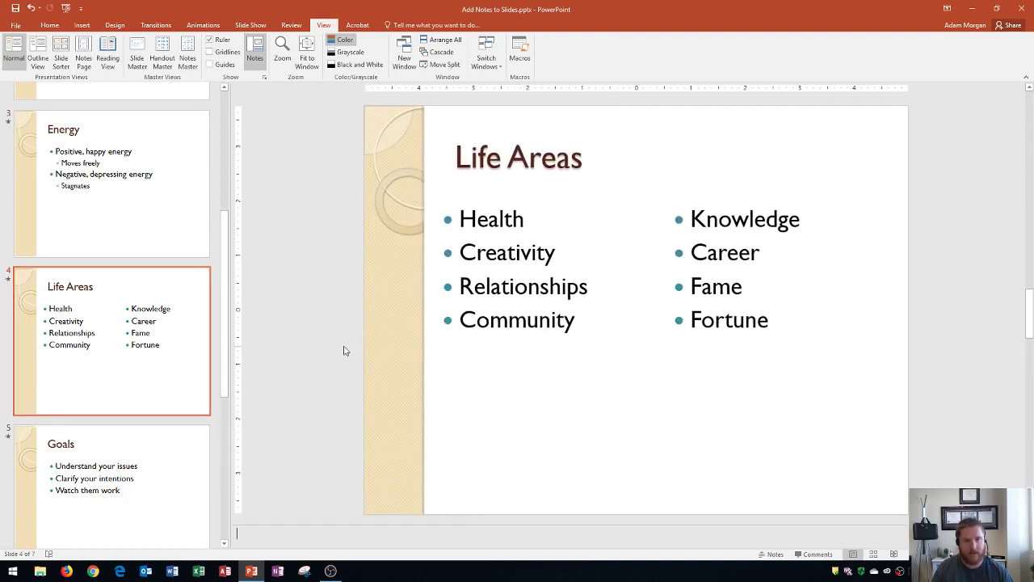
Step: In File > Print, change the layout from Full Page Slides to Notes Pages
left_click(11, 30)
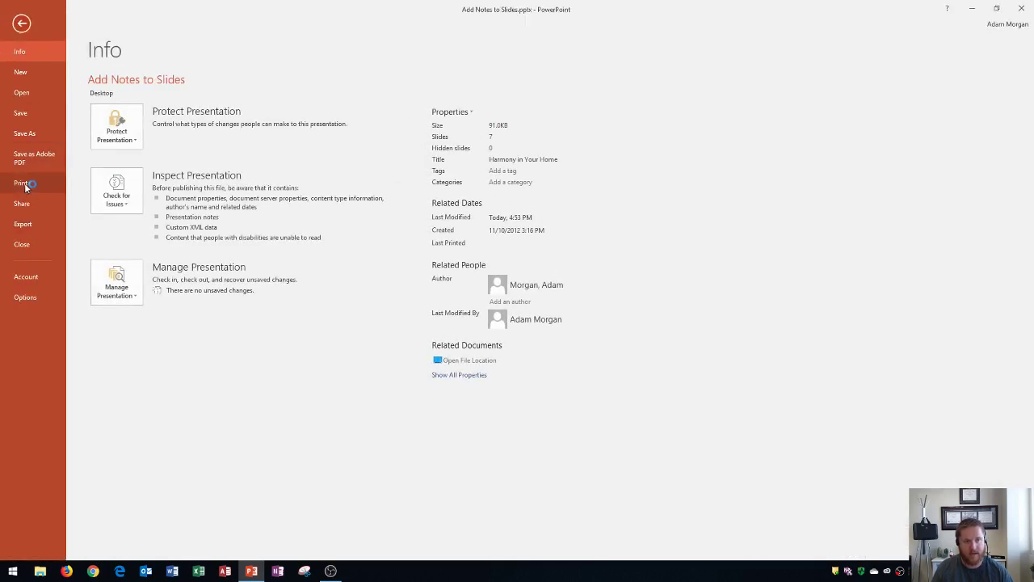
left_click(23, 183)
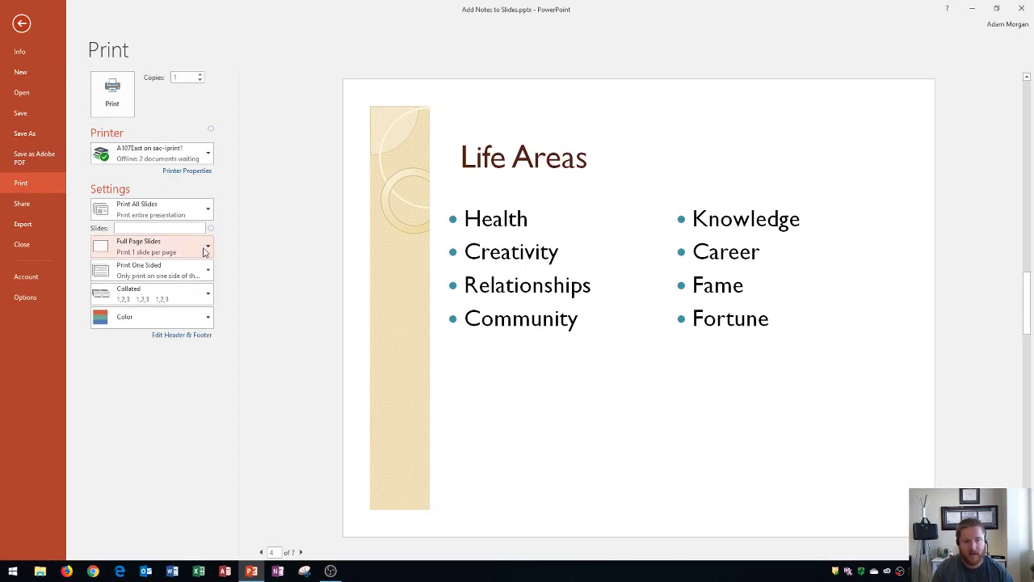
left_click(204, 252)
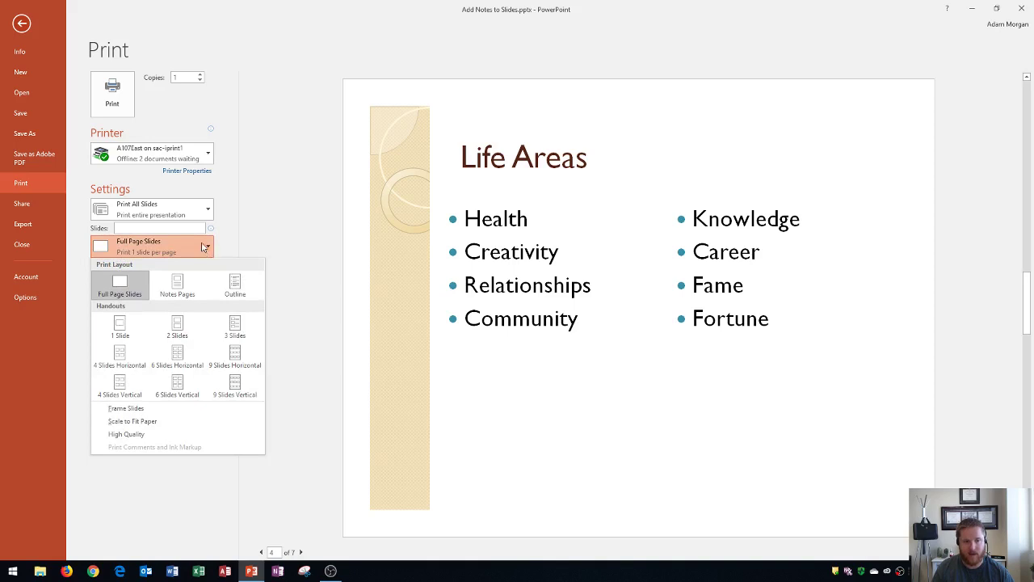
left_click(177, 291)
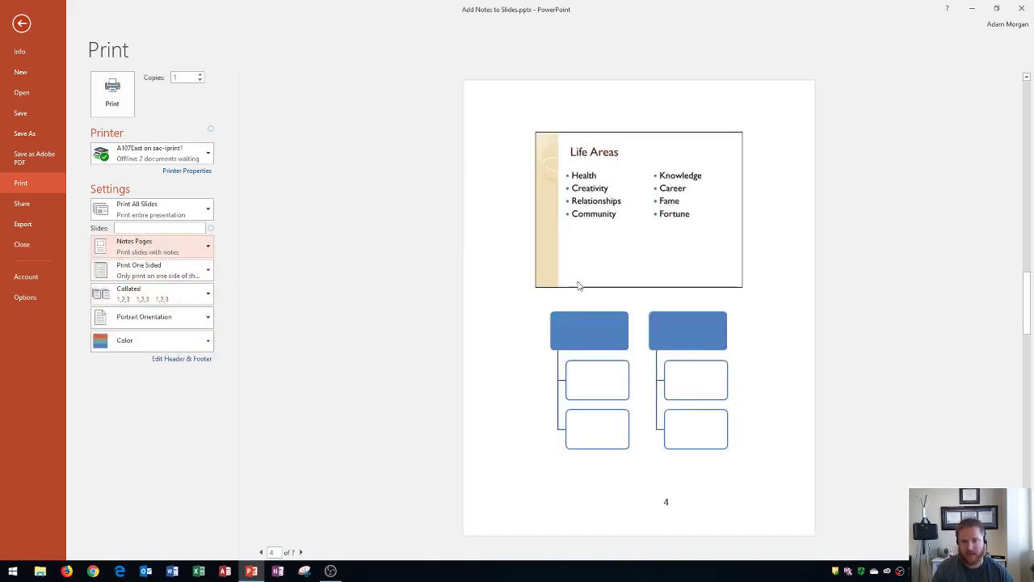
Step: Scroll through the Notes Pages print preview, then go back to editing the presentation
scroll(578, 285, "up", 2)
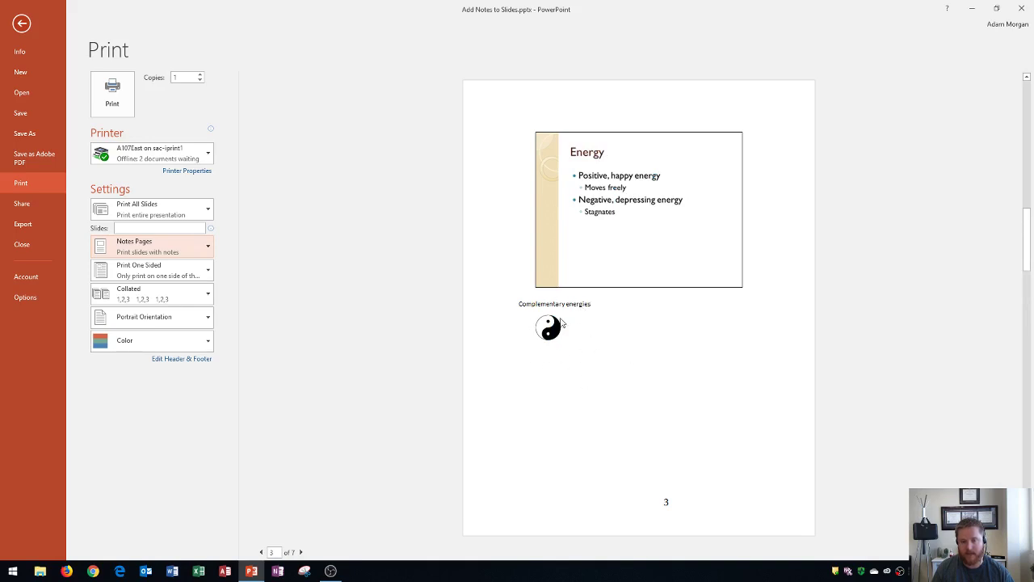
scroll(563, 339, "down", 1)
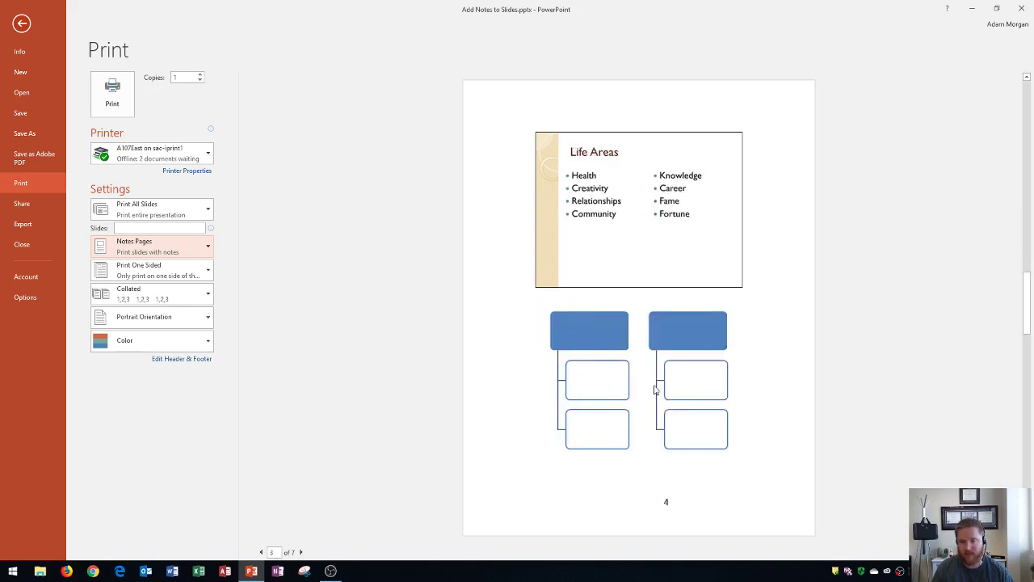
scroll(653, 386, "up", 3)
scroll(594, 348, "down", 1)
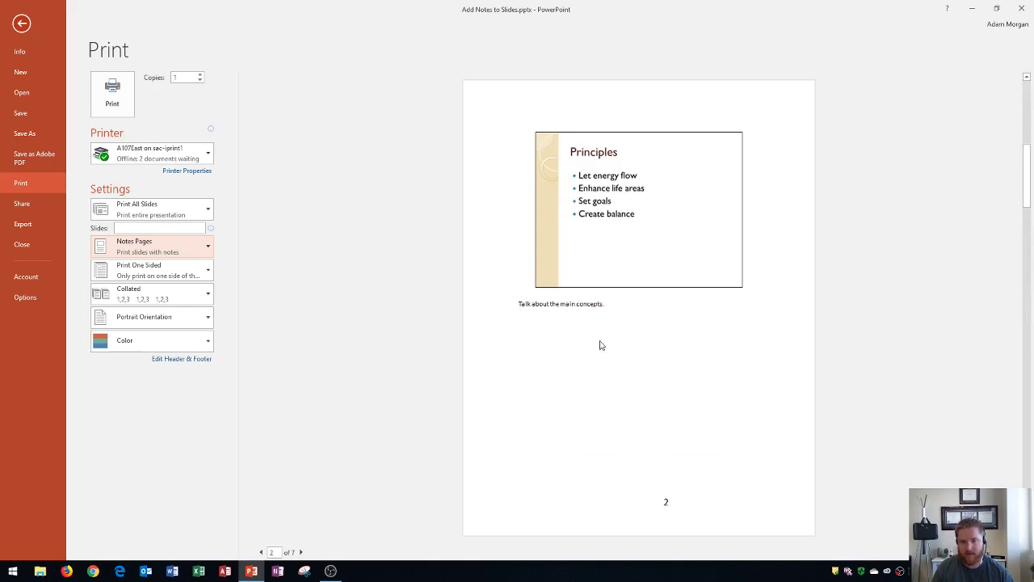
scroll(599, 332, "down", 1)
scroll(588, 355, "down", 1)
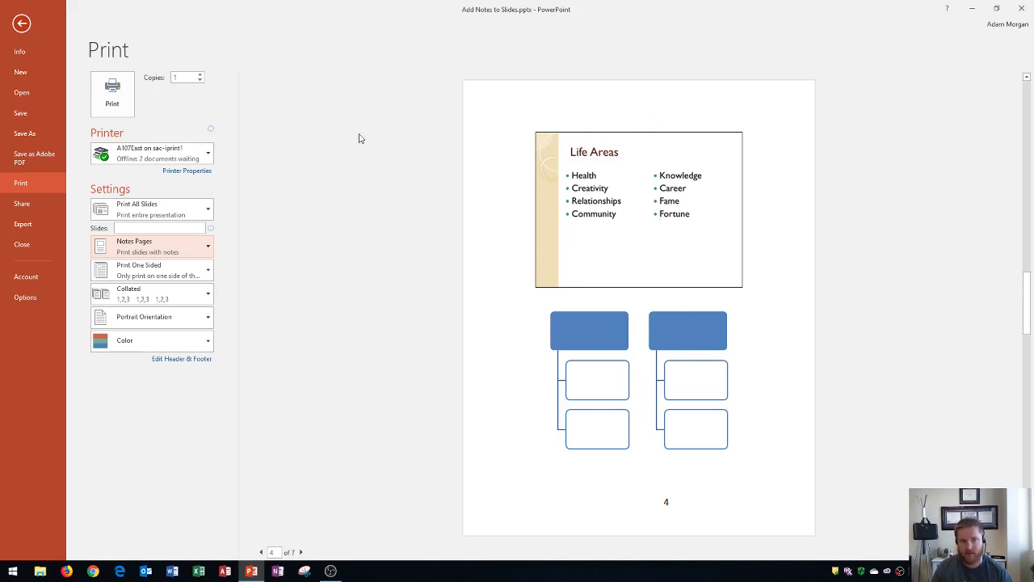
left_click(21, 24)
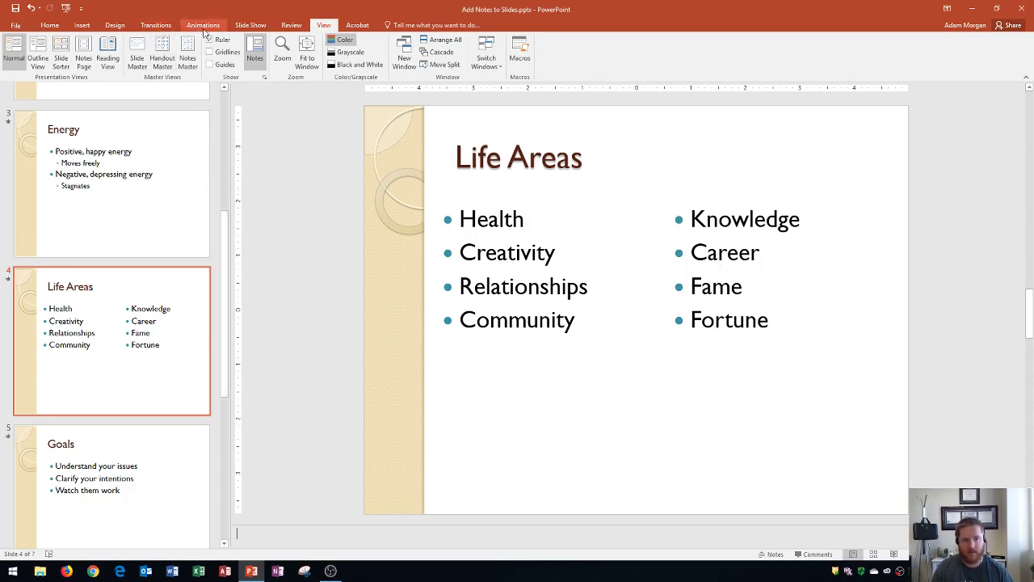
Step: From the Slide Show tab, start the slide show from slide 1 in Presenter View
left_click(250, 25)
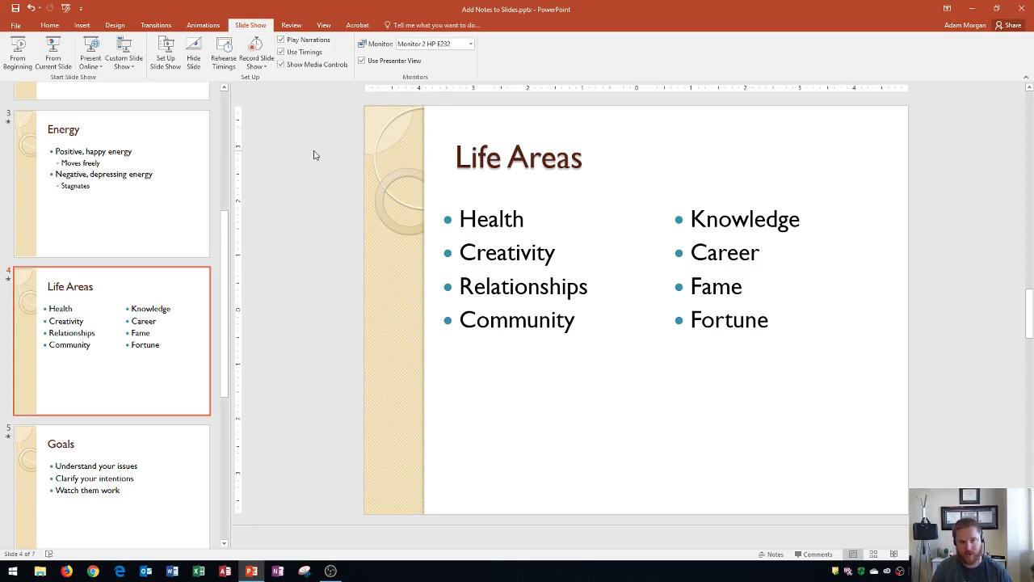
key("F5")
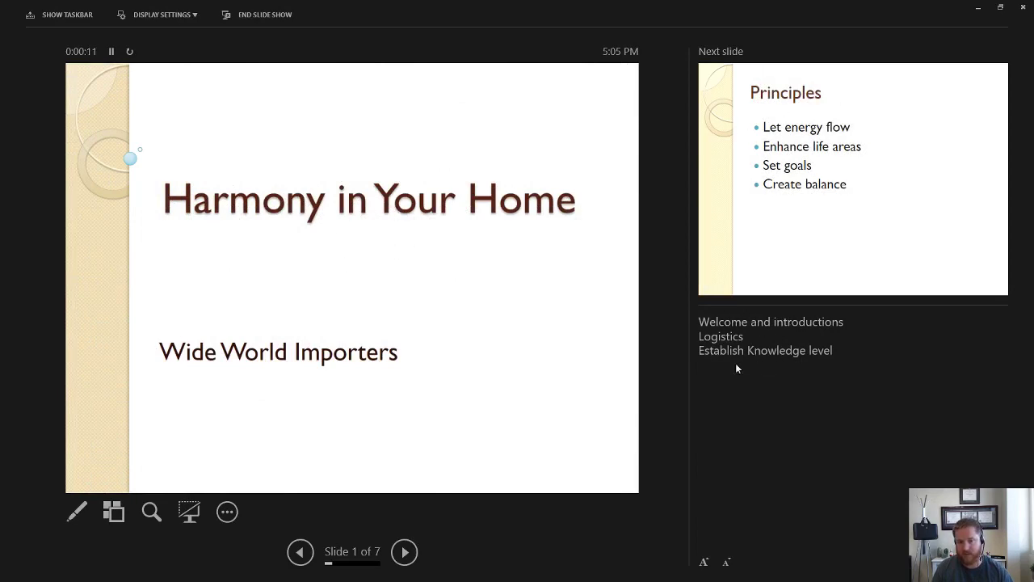
Step: Advance through the Principles, Energy and Life Areas slides in Presenter View
left_click(602, 301)
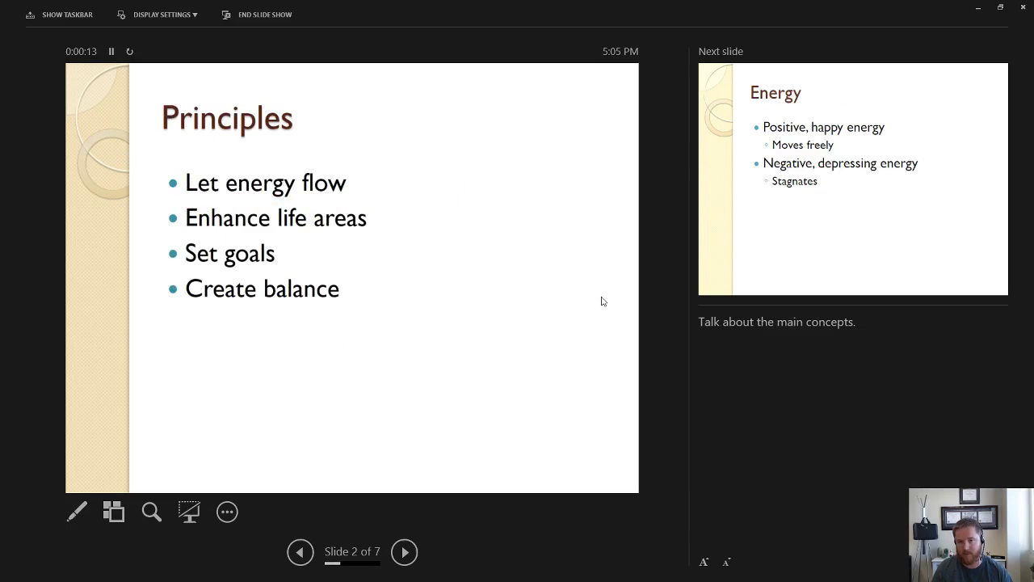
left_click(570, 291)
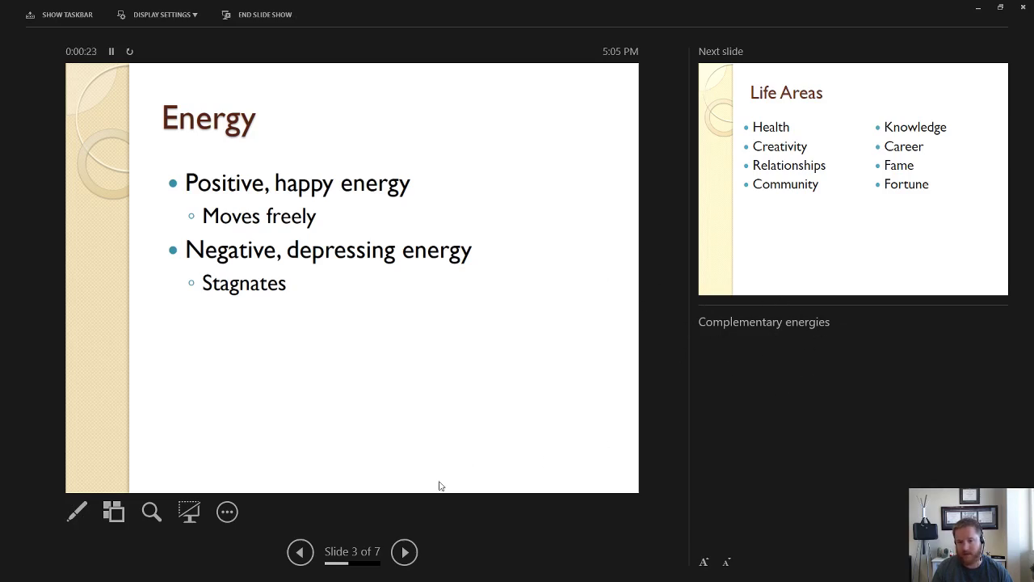
left_click(404, 552)
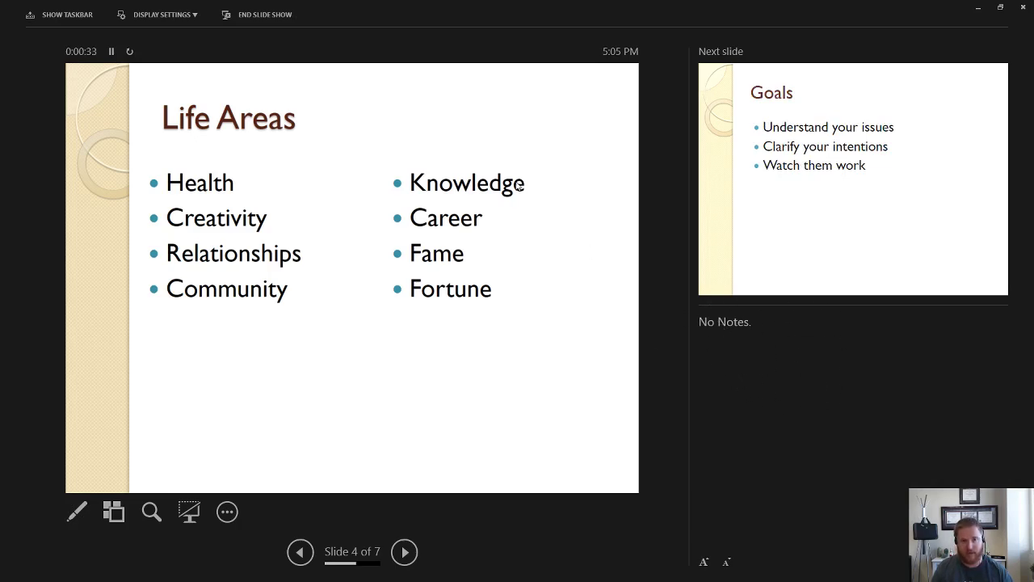
left_click(257, 14)
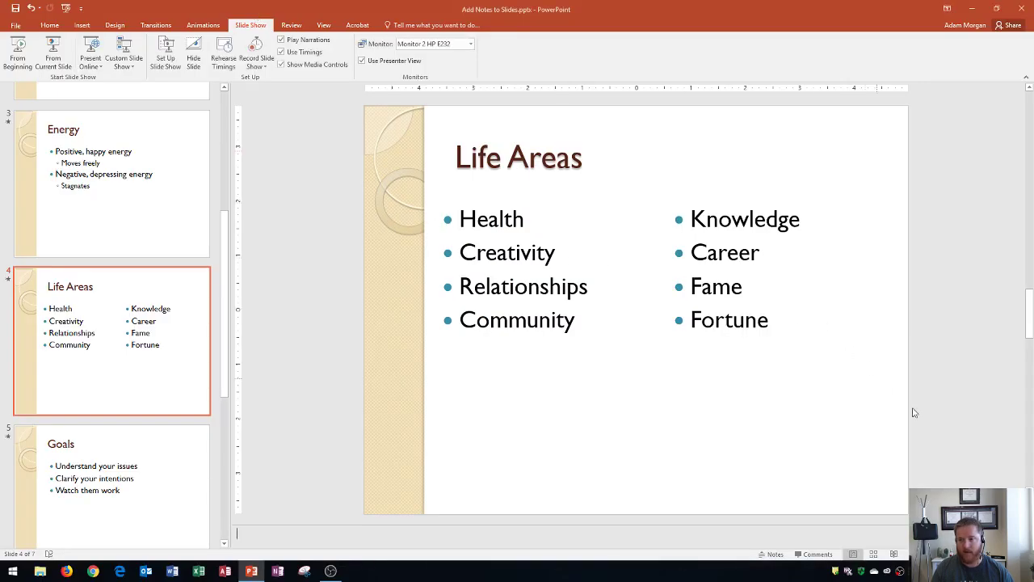